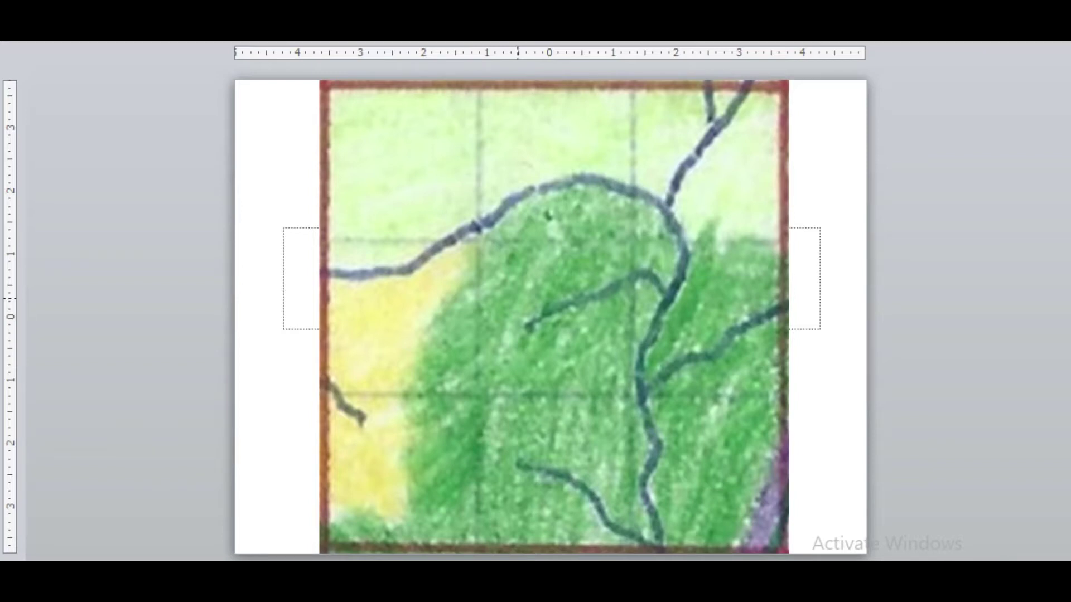
Step: Advance to the close-up slide of the green and purple coastline beside the Bay of Mesa
key("Page_Down")
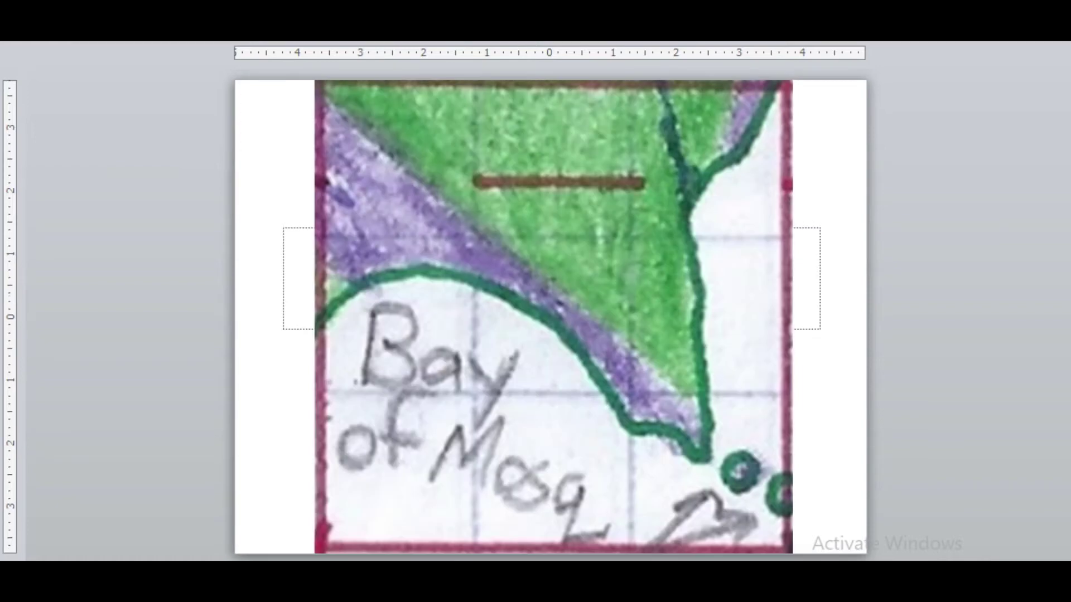